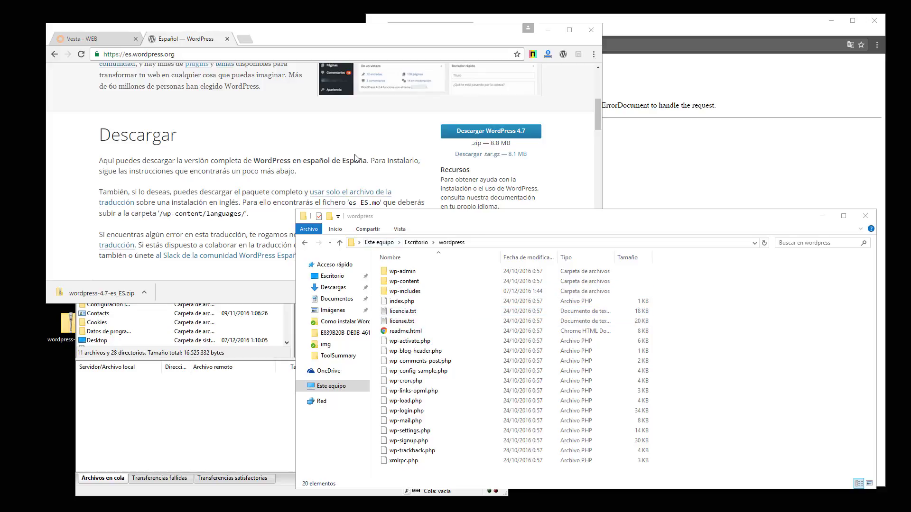
Dismiss the old download notice, enlarge Chrome, and download the Spanish WordPress 4.7 zip
left_click(208, 86)
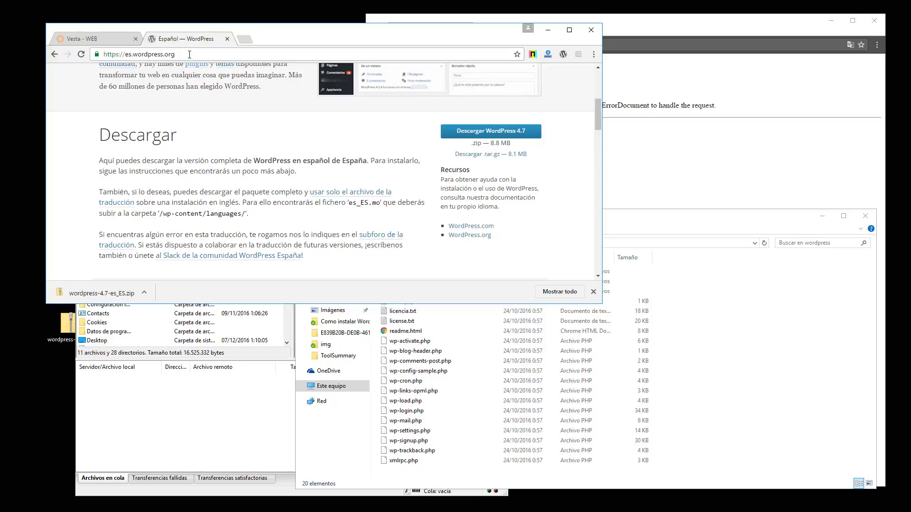
scroll(489, 138, "up", 5)
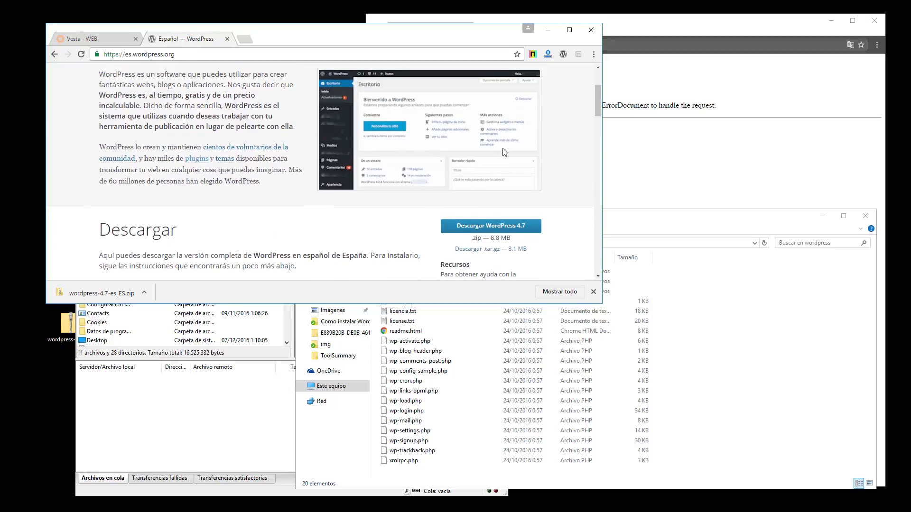
scroll(522, 181, "down", 5)
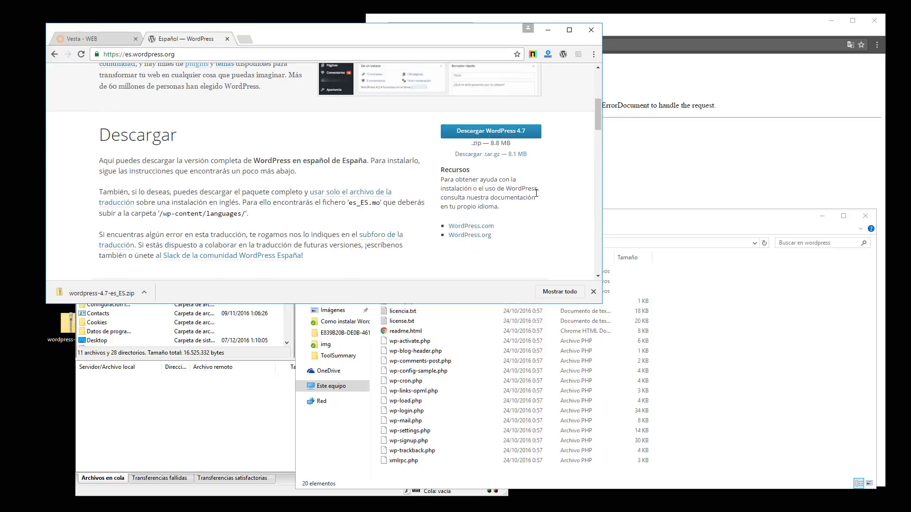
left_click(593, 291)
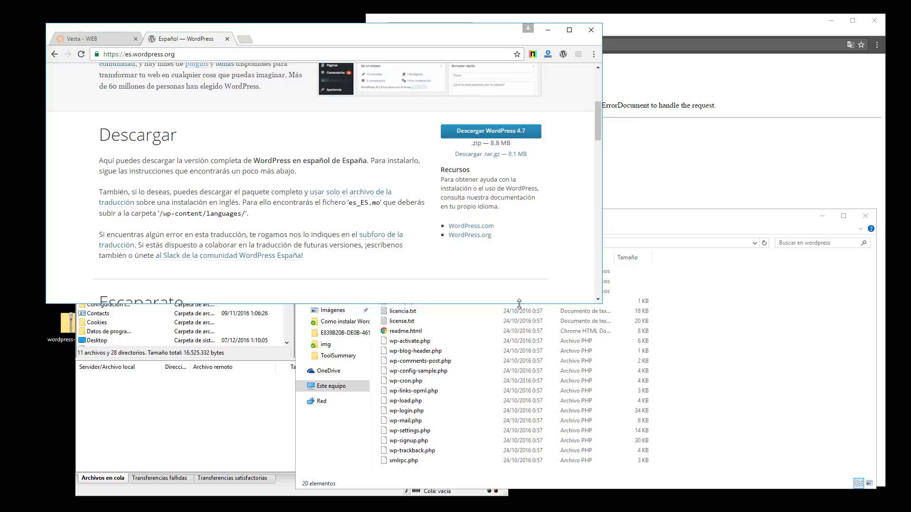
left_click_drag(519, 304, 519, 380)
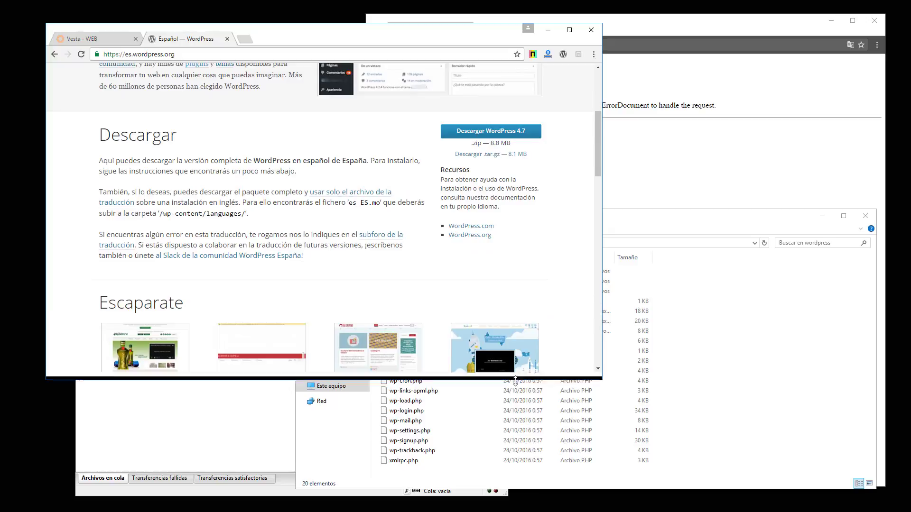
left_click(512, 136)
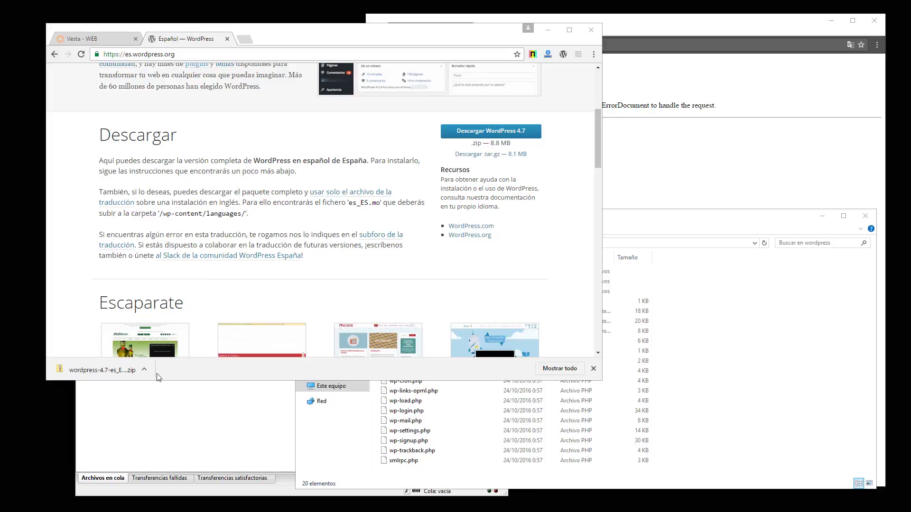
Select all 20 files and folders in the extracted wordpress folder
left_click(765, 401)
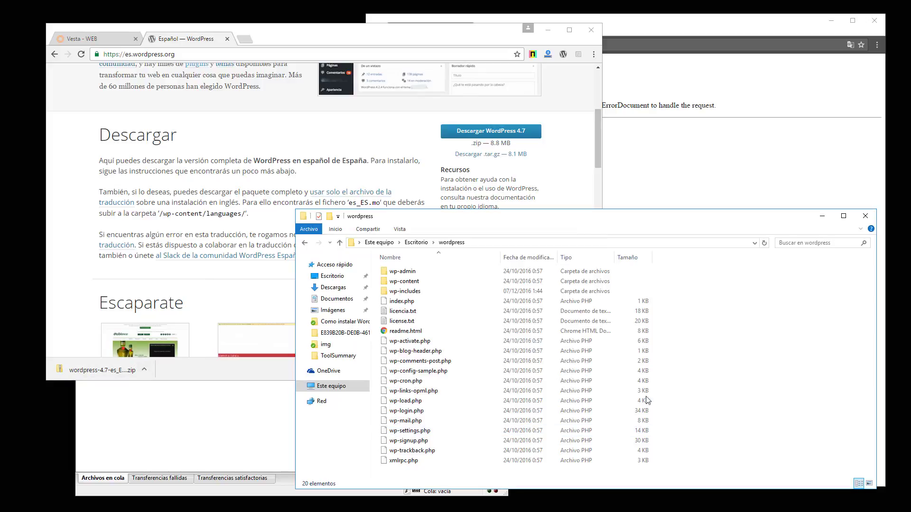
left_click_drag(433, 476, 364, 266)
left_click_drag(527, 216, 244, 24)
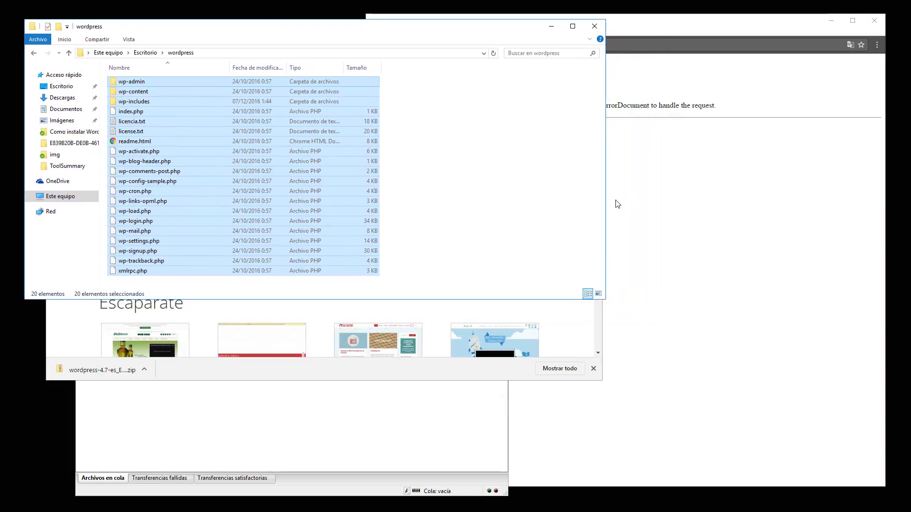
Cycle through the 403 Forbidden site page, FileZilla and the WordPress download window
left_click(686, 191)
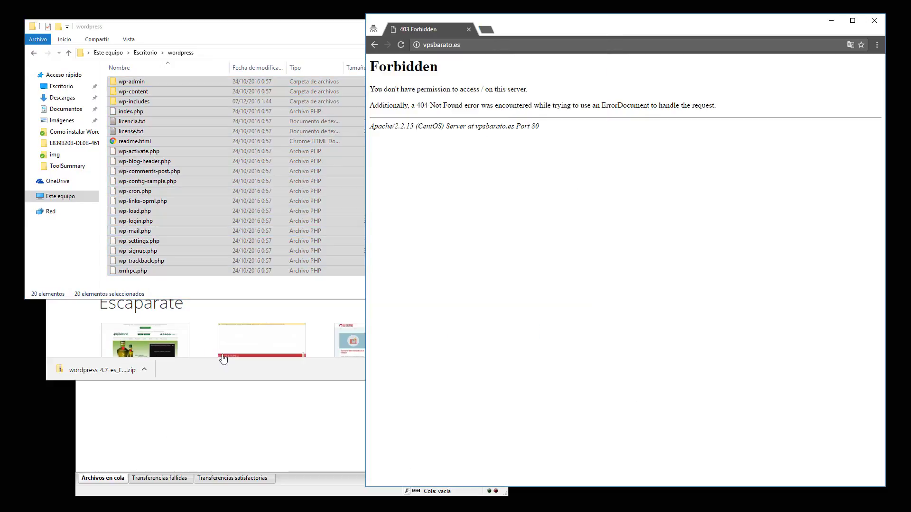
left_click(239, 433)
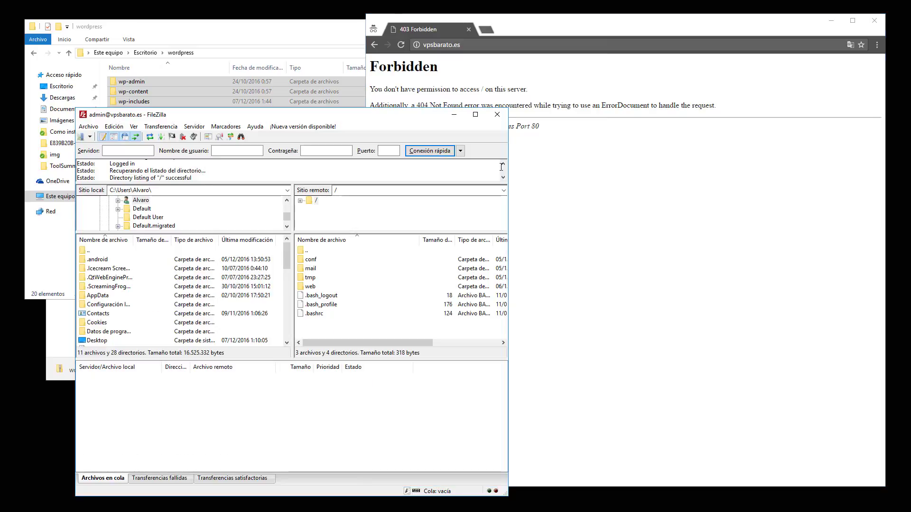
key("alt+Tab")
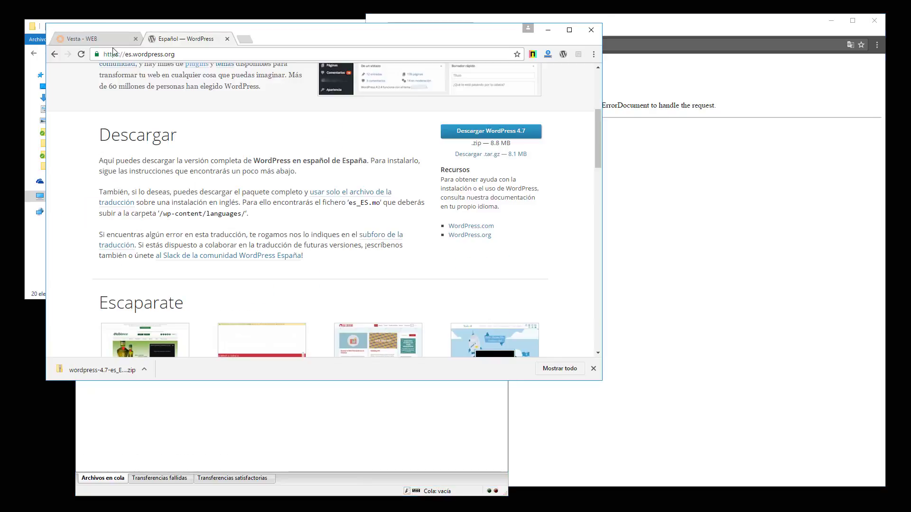
Close the Español — WordPress tab and the downloads bar, then switch to FileZilla
left_click(227, 39)
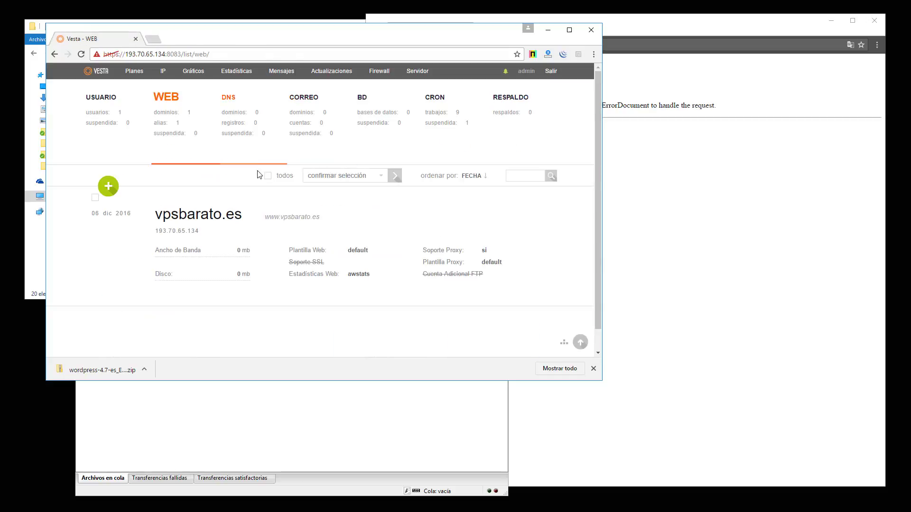
mouse_move(156, 216)
left_mouse_down()
mouse_move(259, 213)
mouse_move(155, 215)
left_mouse_up()
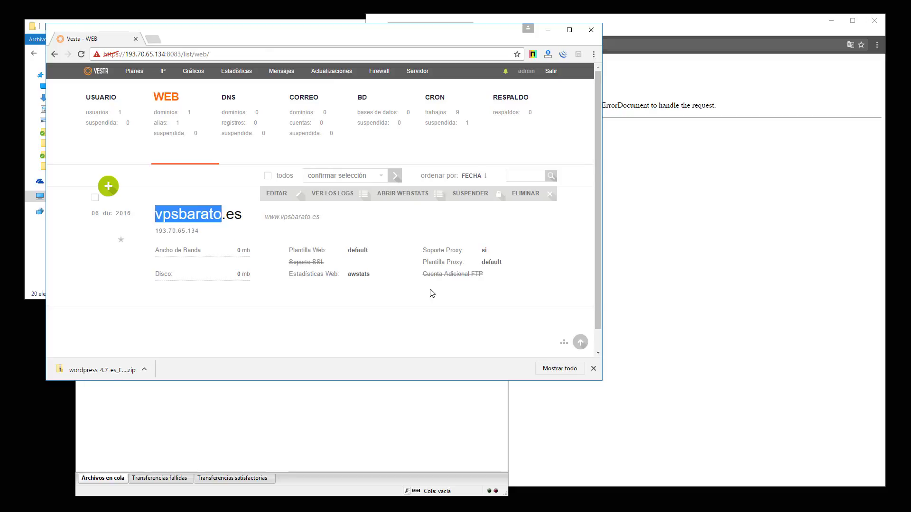
left_click(593, 369)
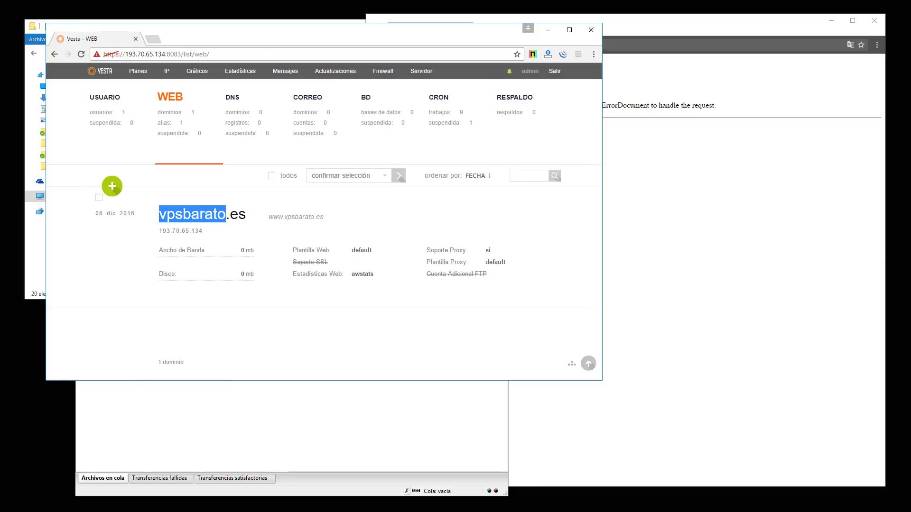
key("alt+Tab")
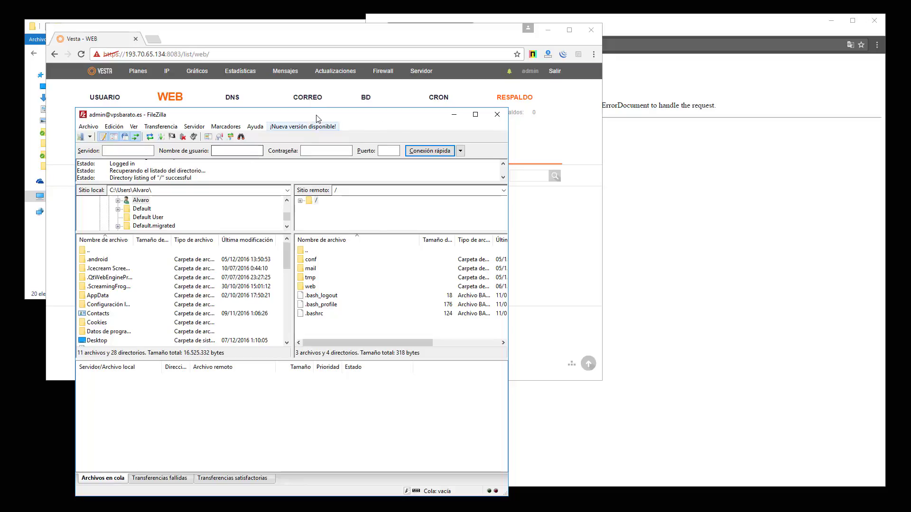
Reposition FileZilla and step through its server address, user name and password fields
left_click_drag(318, 119, 516, 80)
left_click(319, 113)
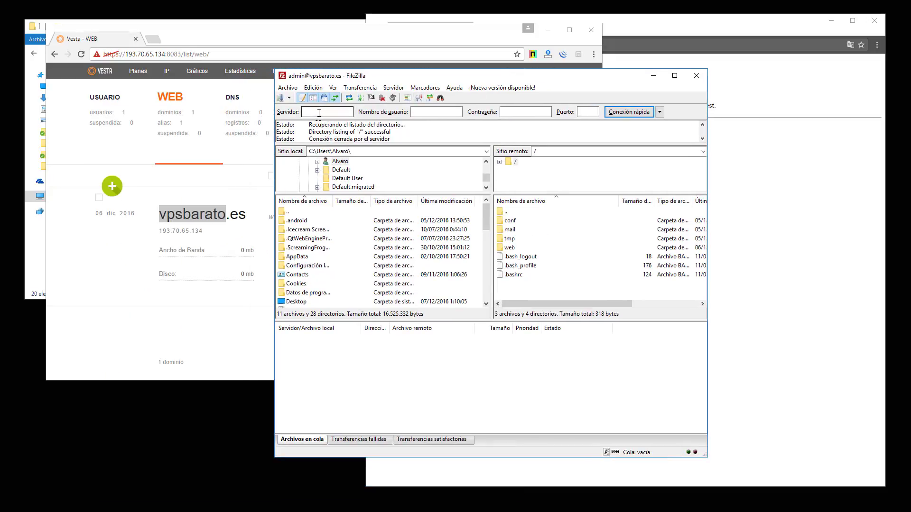
left_click(417, 112)
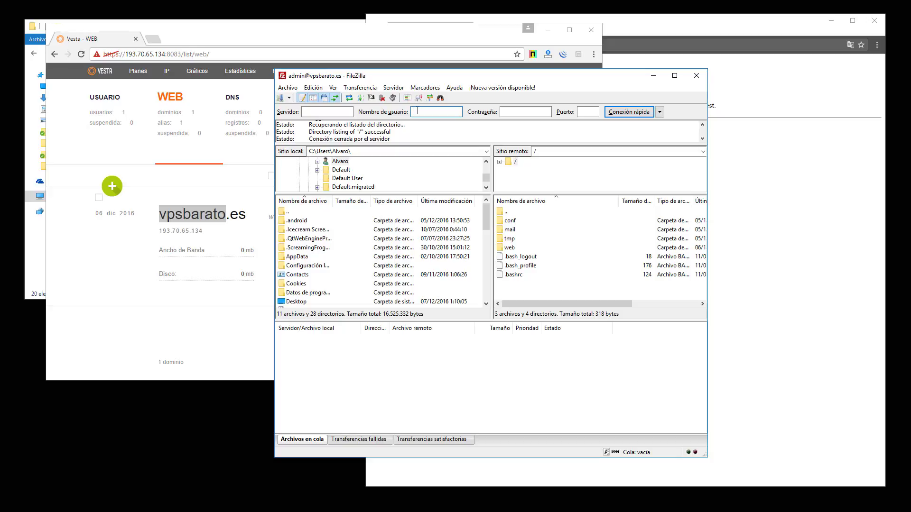
left_click(503, 113)
Open the remote /web/vpsbarato.es/public_html folder in FileZilla
double_click(510, 248)
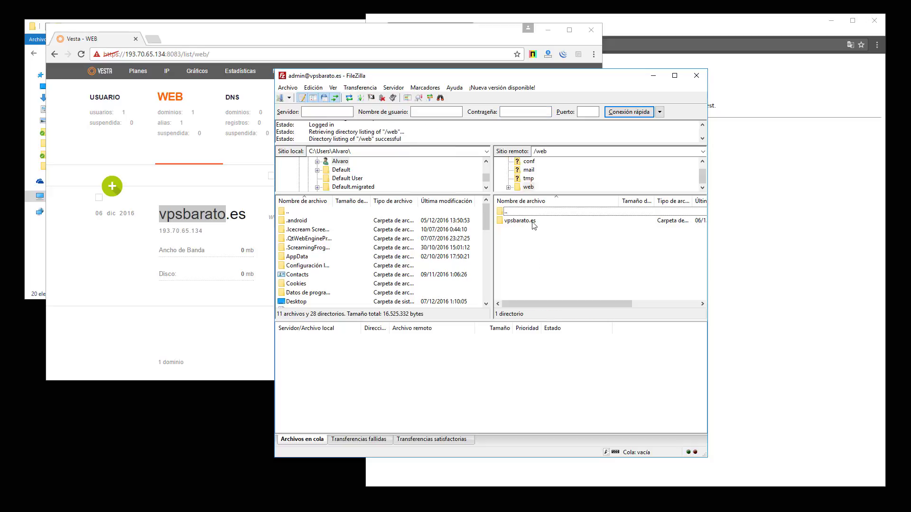
double_click(533, 222)
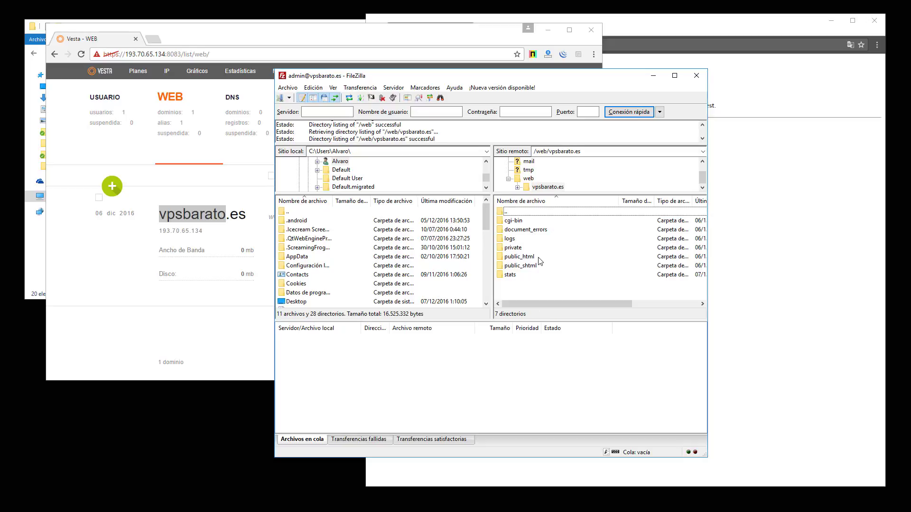
double_click(538, 259)
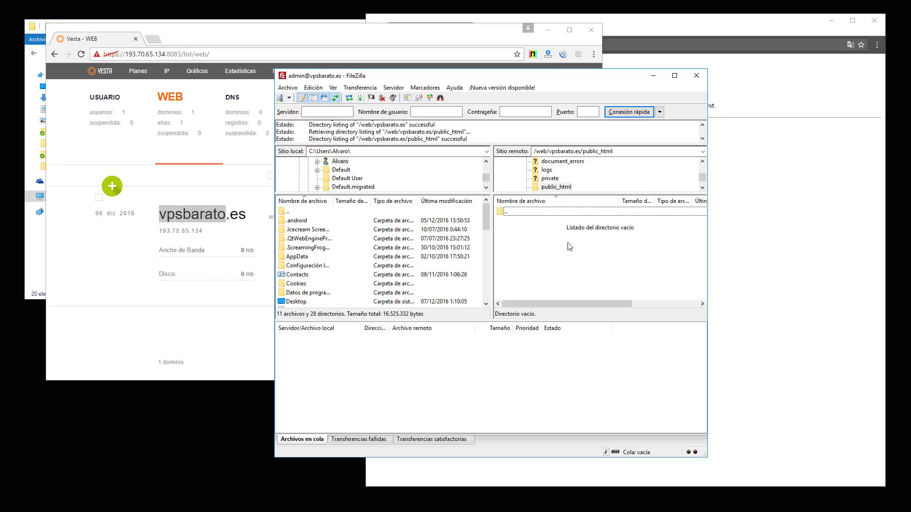
left_click_drag(567, 82, 438, 81)
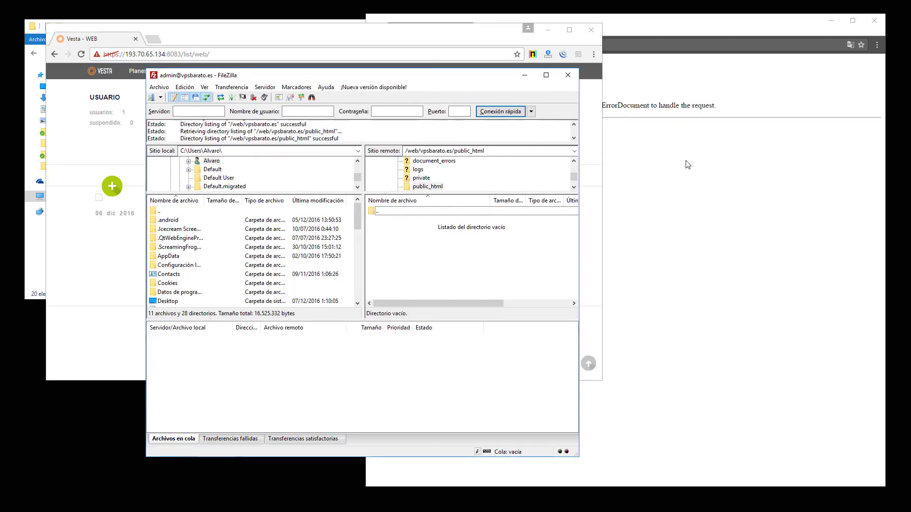
Upload all WordPress files to remote public_html (1563 transfers) and close the local wordpress window
key("alt+Tab")
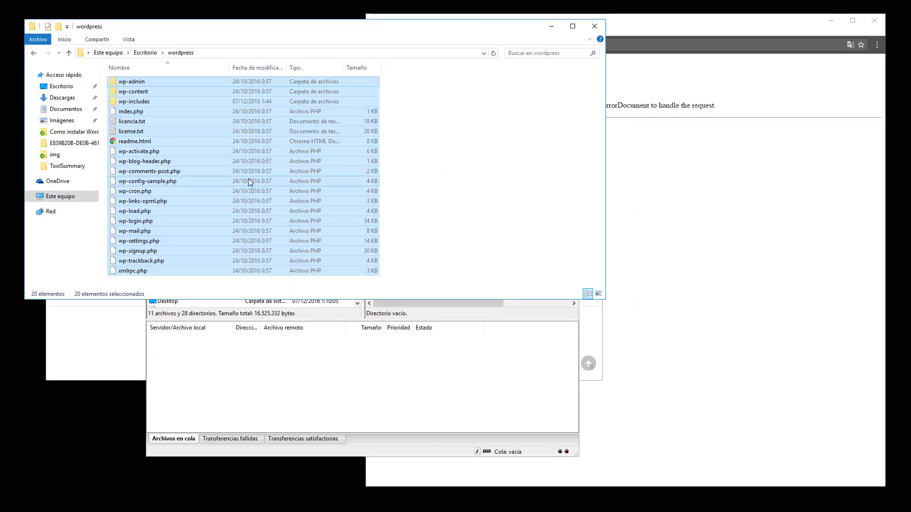
left_click_drag(285, 34, 763, 149)
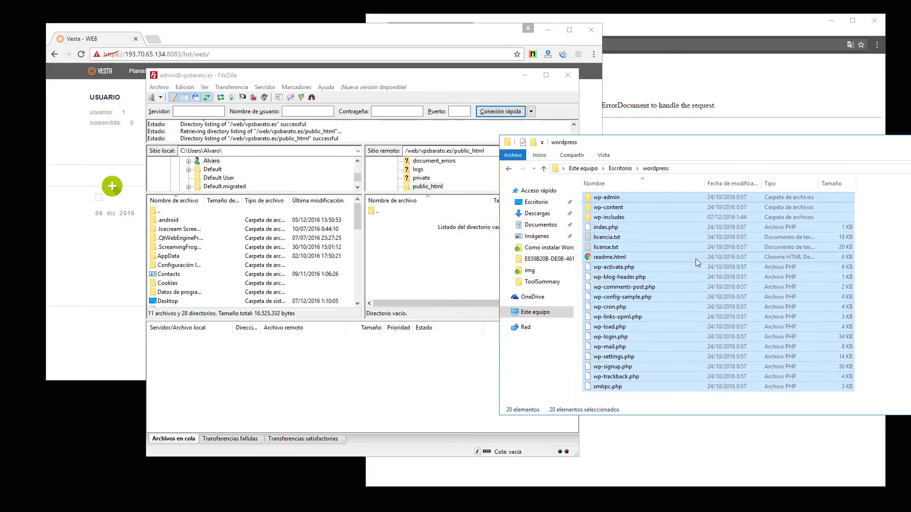
left_click_drag(695, 258, 420, 257)
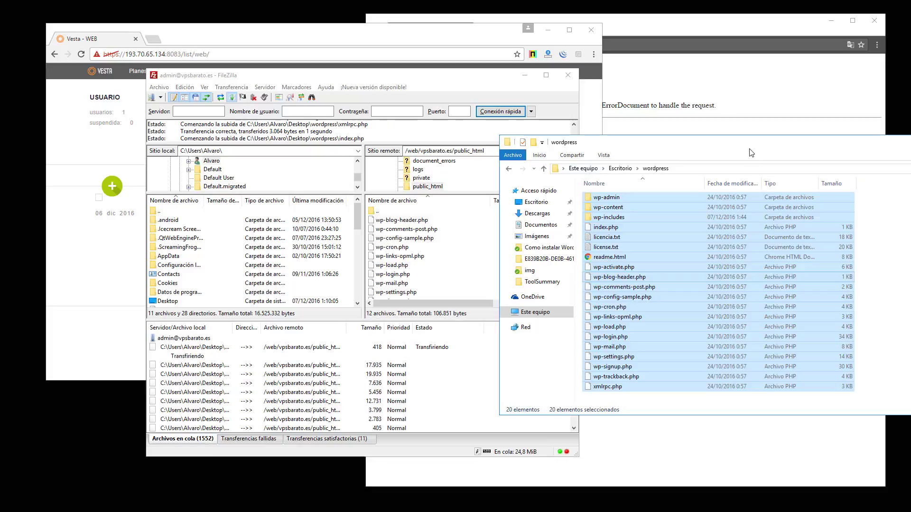
left_click_drag(754, 142, 514, 154)
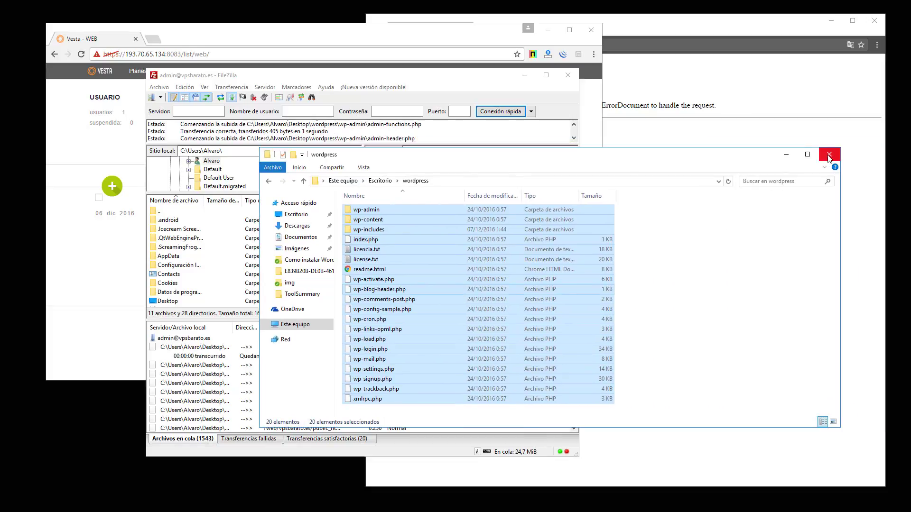
left_click(828, 154)
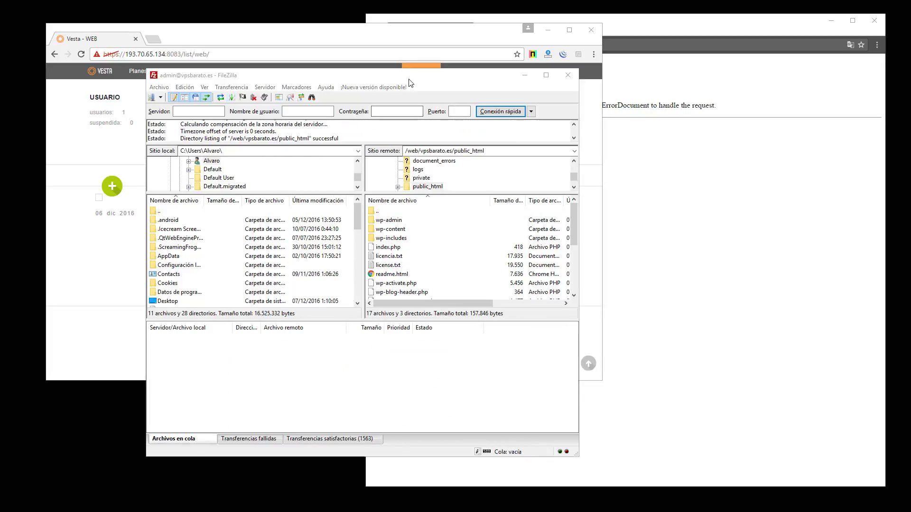
left_click_drag(408, 75, 654, 68)
Bring the Vesta window forward and open the BD section showing 0 databases
left_click(304, 44)
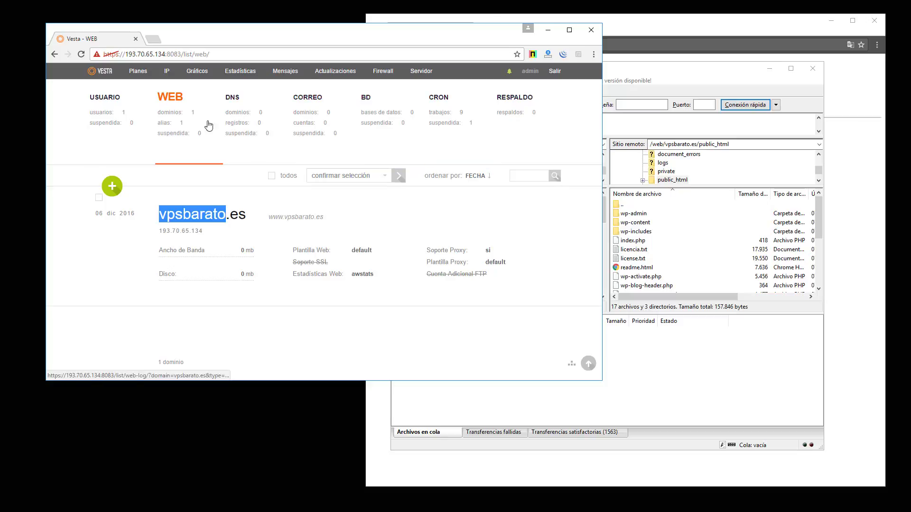
left_click(384, 112)
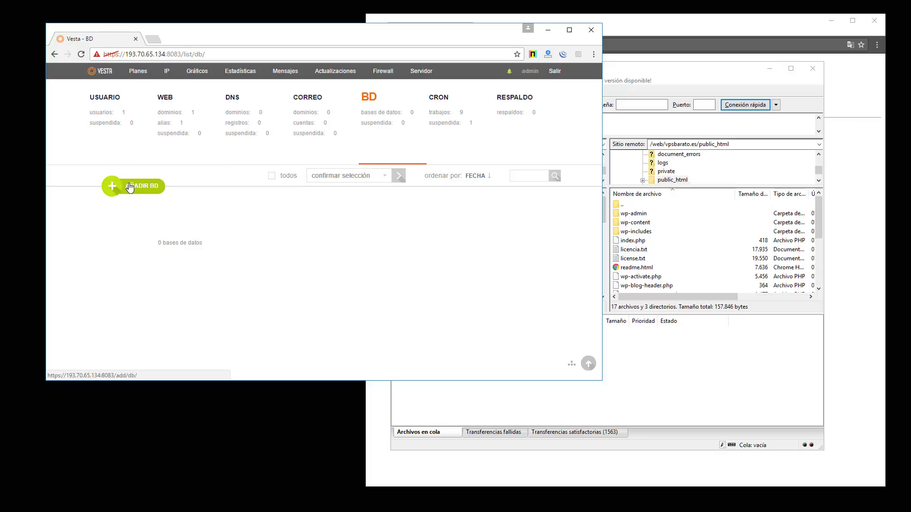
Start a new database named db with user user, giving admin_db and admin_user
left_click(114, 188)
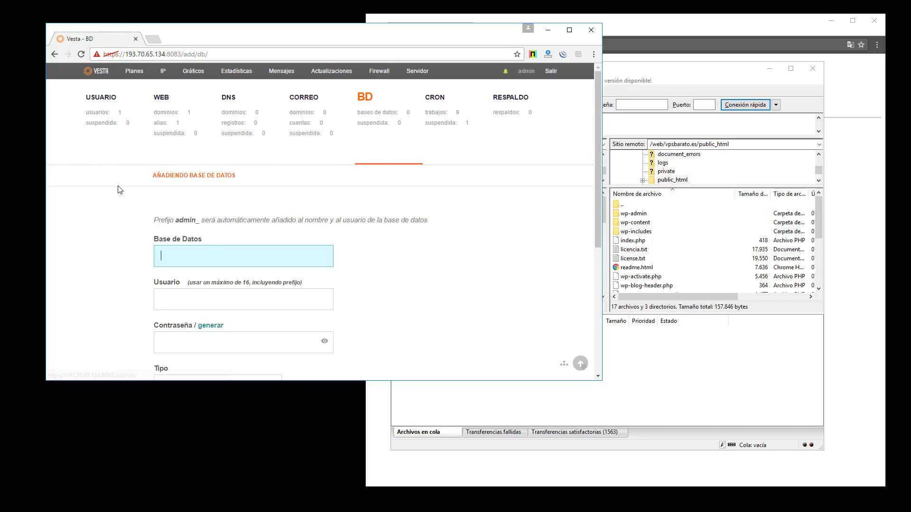
left_click_drag(320, 383, 317, 468)
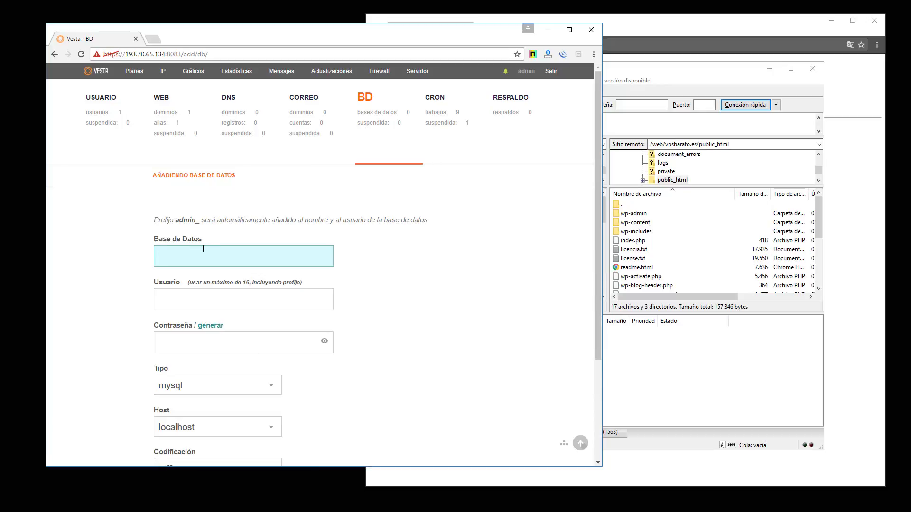
type("db")
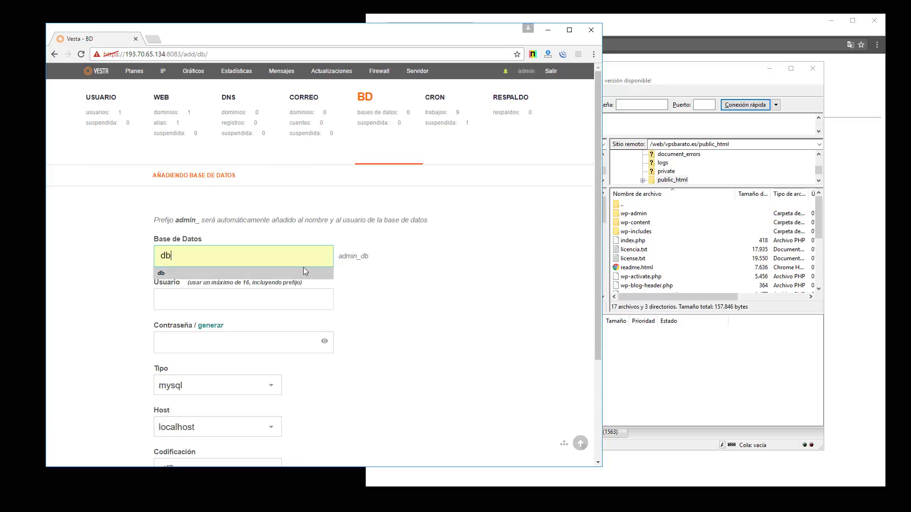
left_click(286, 309)
type("user")
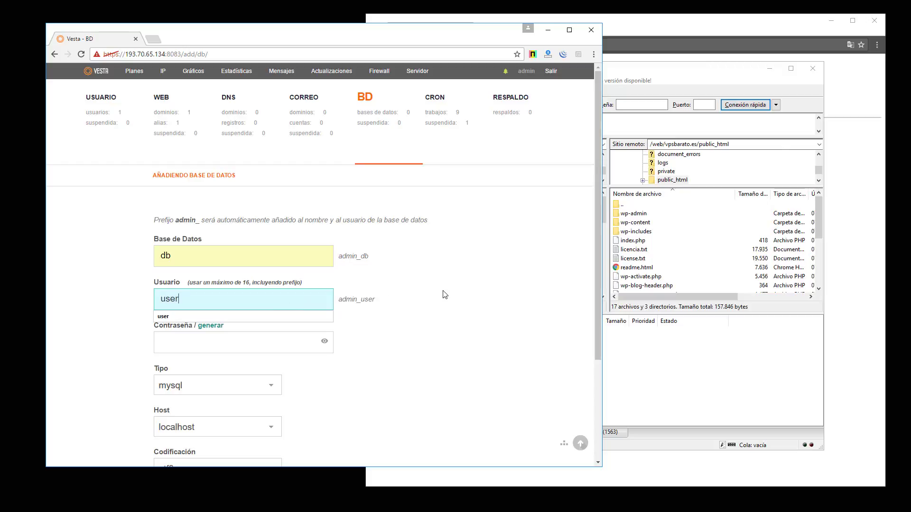
left_click(419, 289)
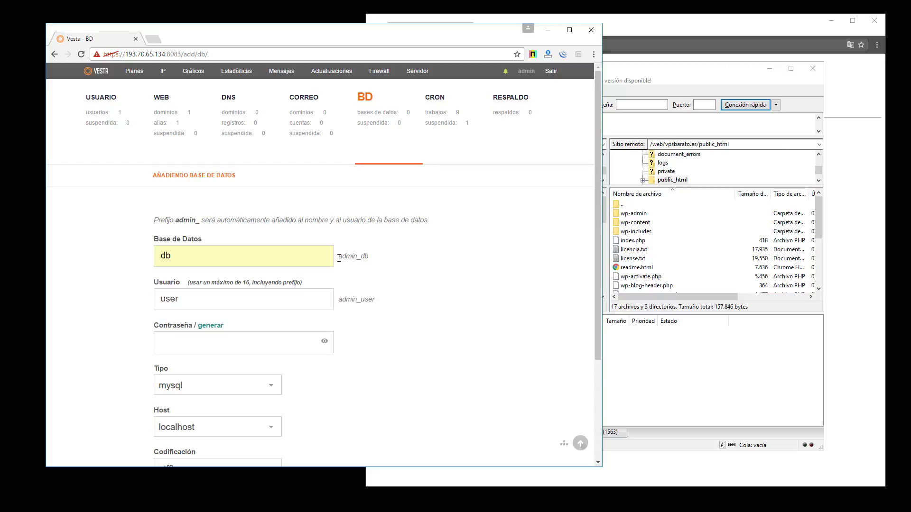
left_click_drag(339, 258, 381, 261)
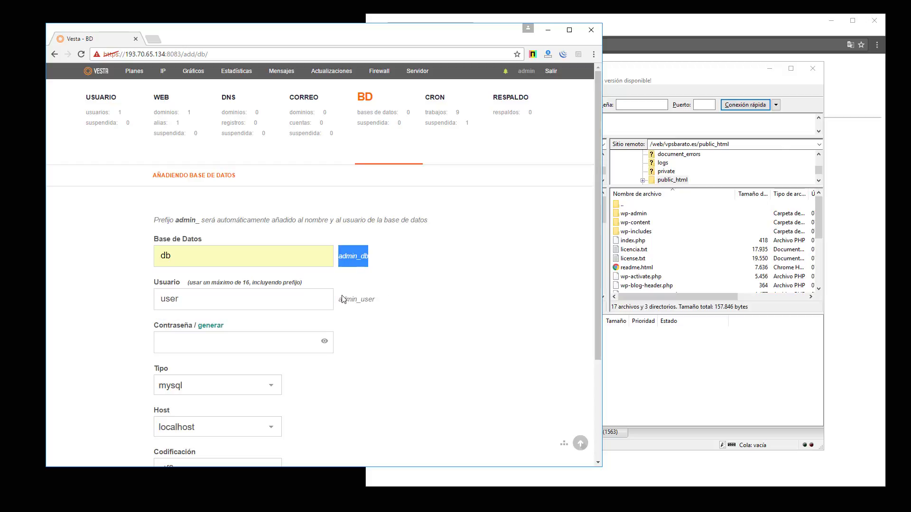
left_click_drag(339, 300, 399, 300)
Enter the database password and the contact e-mail address
left_click(225, 346)
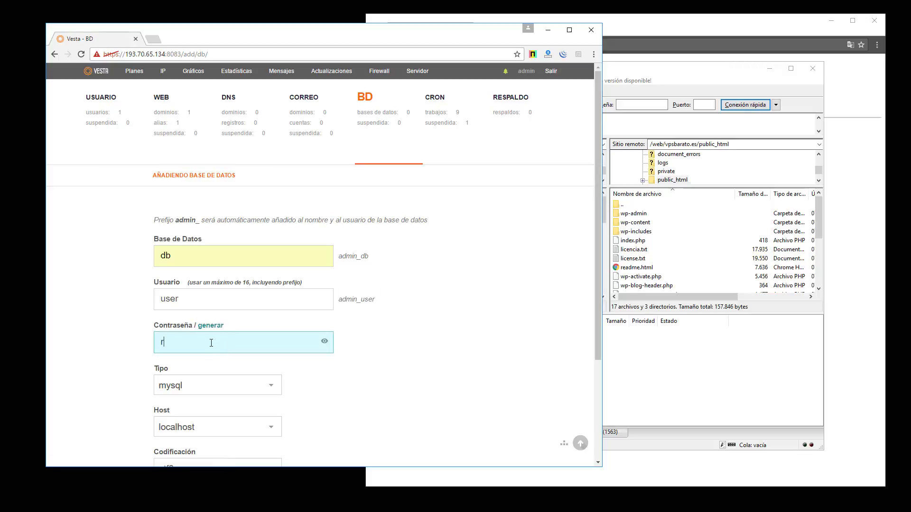
type("ejemplopassword")
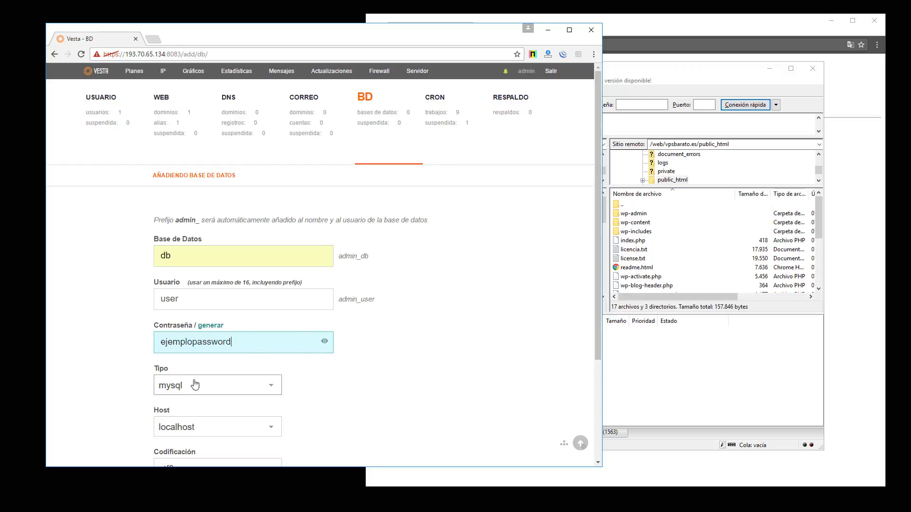
scroll(256, 355, "down", 3)
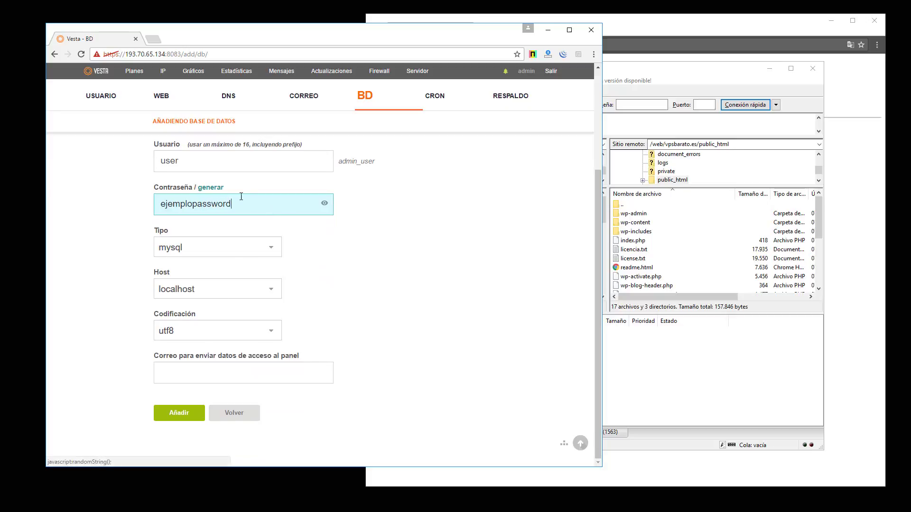
left_click_drag(308, 202, 107, 205)
key("ctrl+c")
left_click(215, 189)
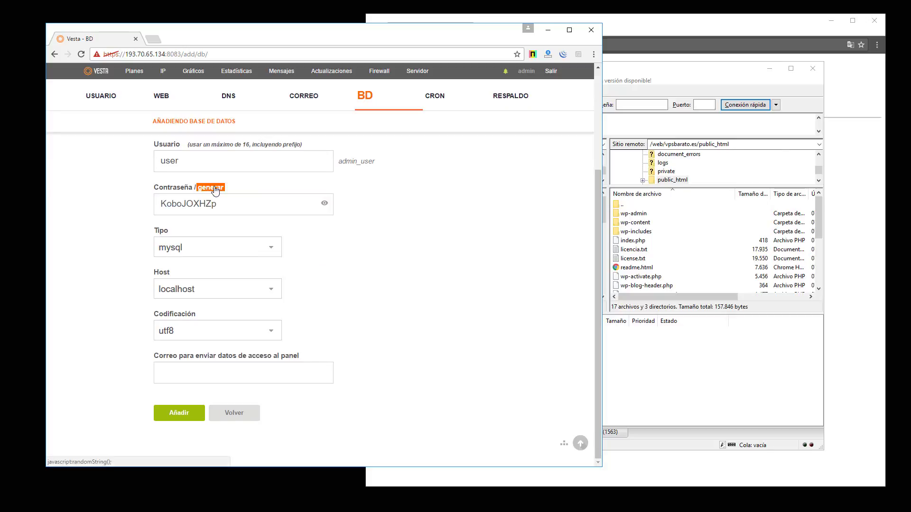
left_click_drag(285, 204, 105, 216)
key("ctrl+v")
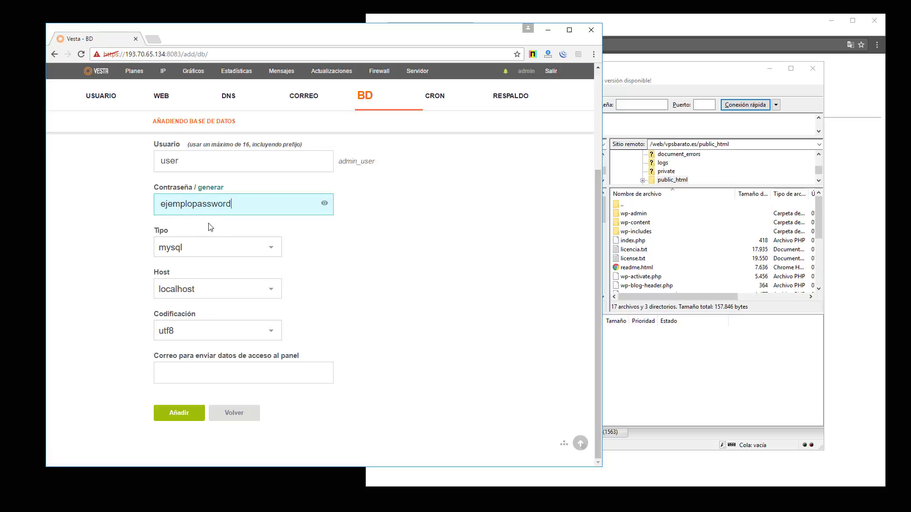
left_click(313, 260)
left_click(226, 370)
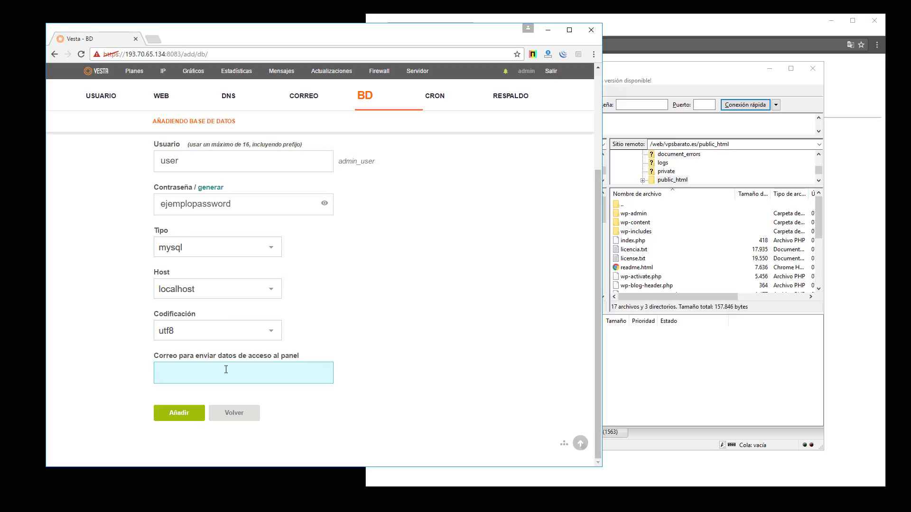
Create admin_db, confirm it in the BD list, and bring the vpsbarato.es window forward
left_click(182, 414)
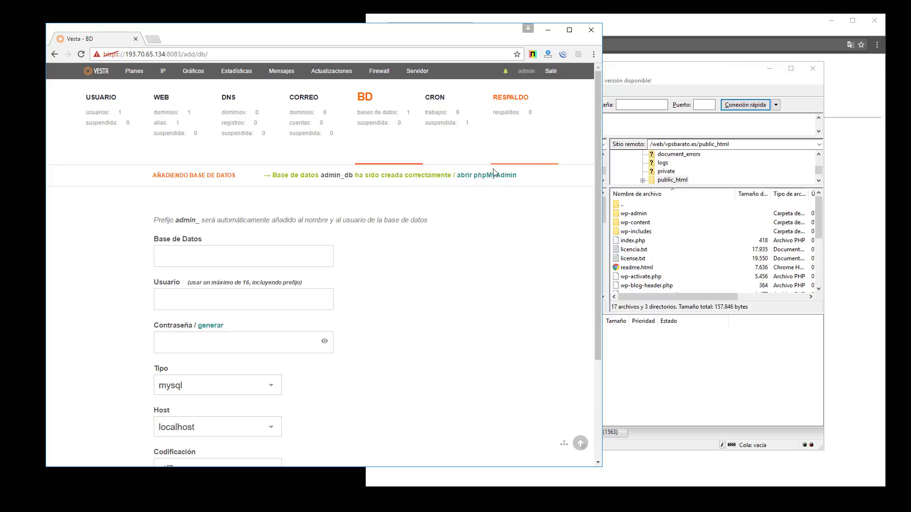
left_click(387, 116)
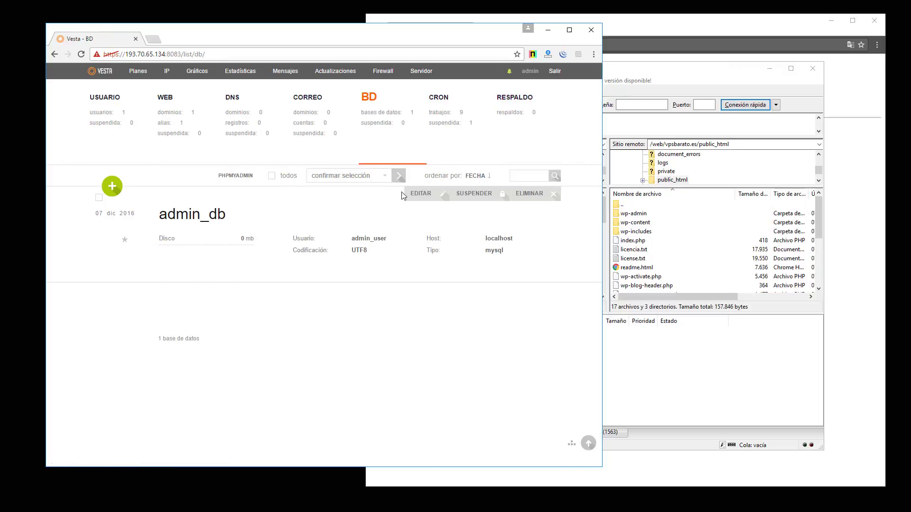
left_click(690, 33)
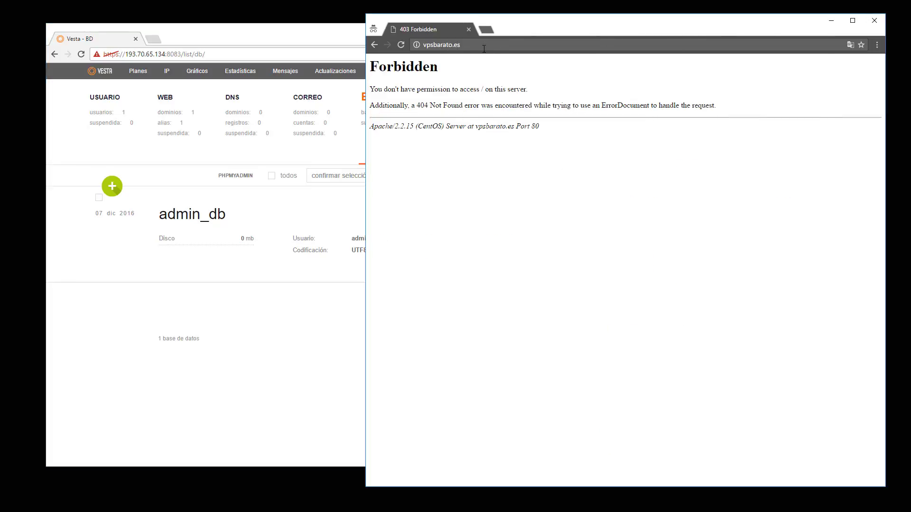
Load the vpsbarato.es site and begin the WordPress database setup
key("Return")
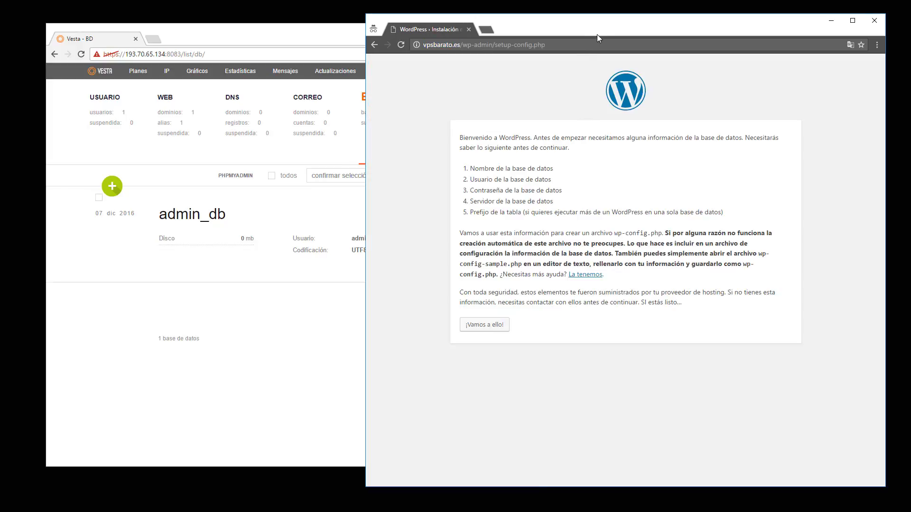
left_click_drag(540, 33, 357, 32)
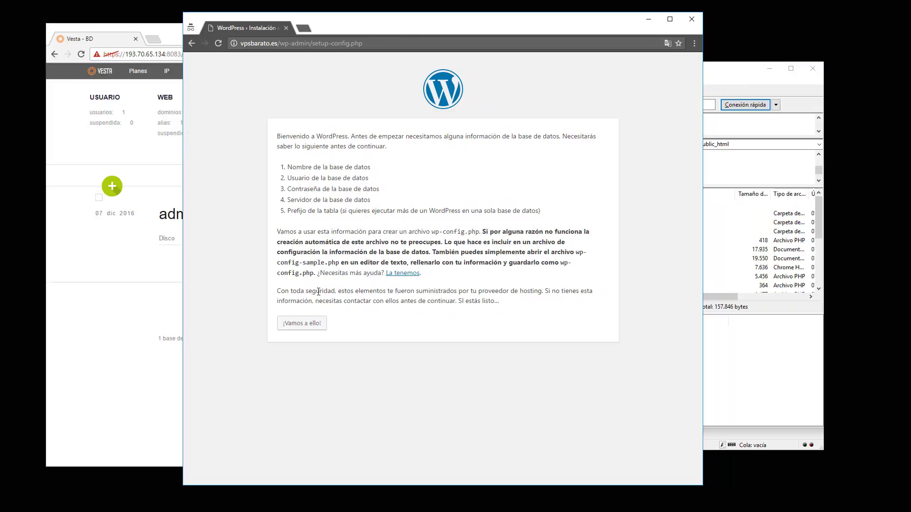
left_click(308, 326)
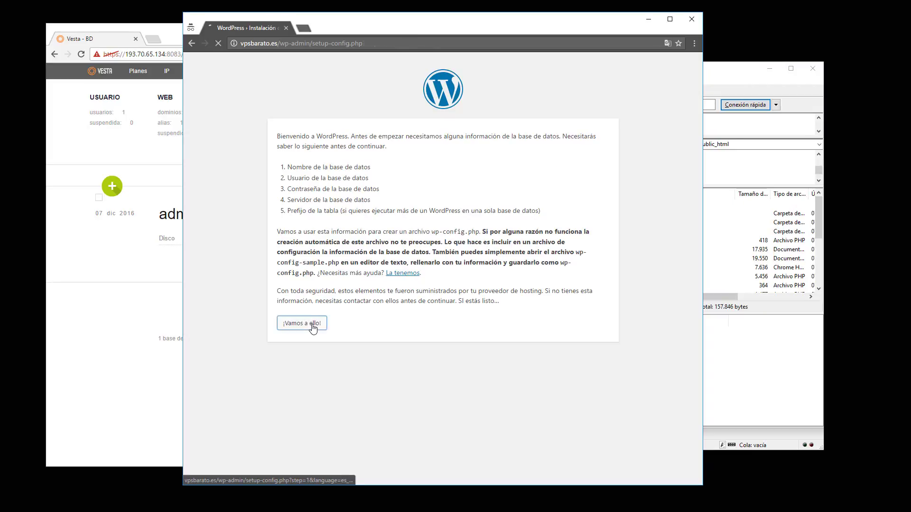
Enter admin_db, admin_user and the database password, keep localhost and wp_, and submit
left_click(407, 170)
left_click(295, 179)
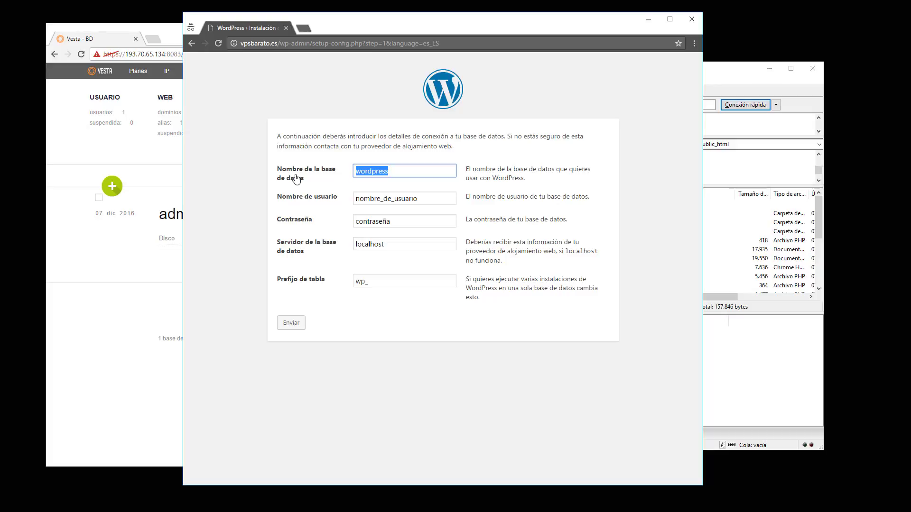
type("admin_db")
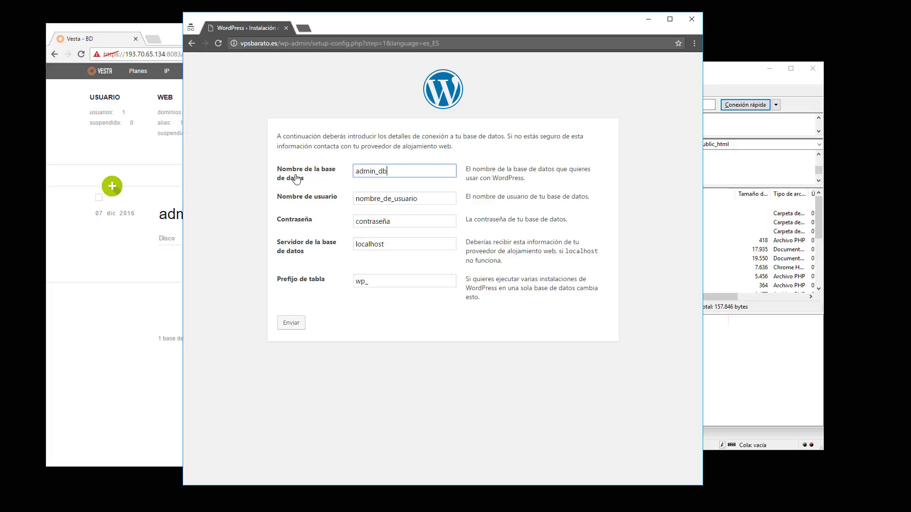
key("Tab")
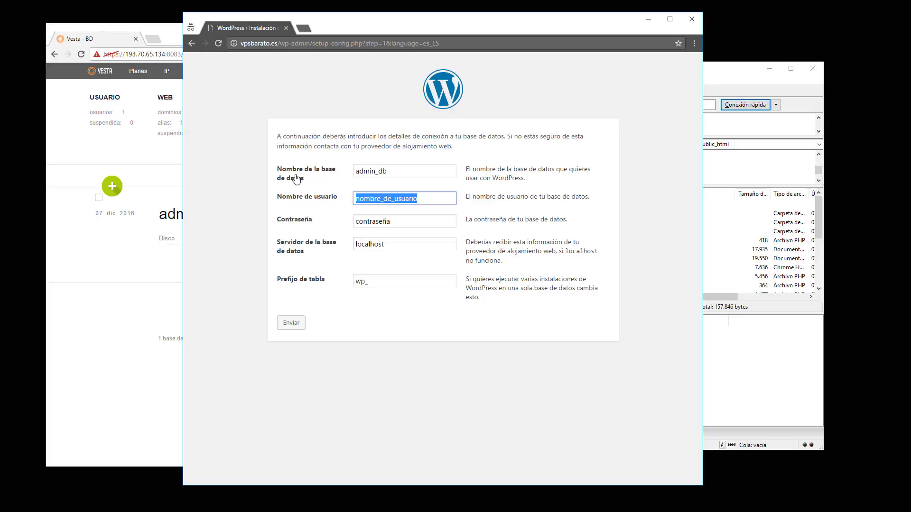
type("admin_")
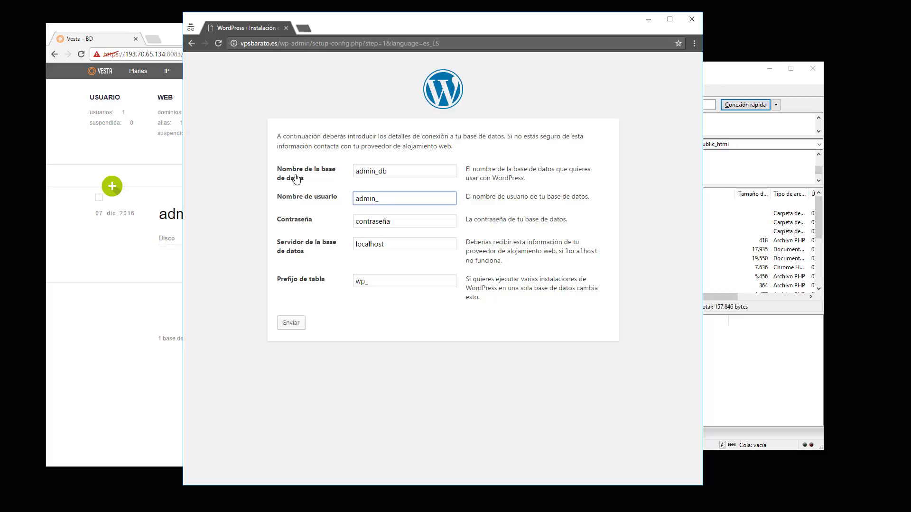
type("user")
key("Tab")
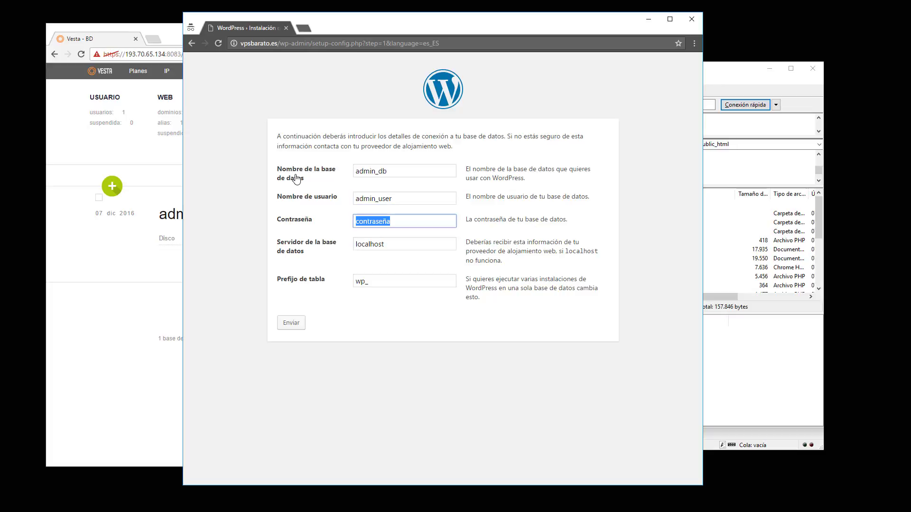
type("ejemplopassword")
left_click(372, 244)
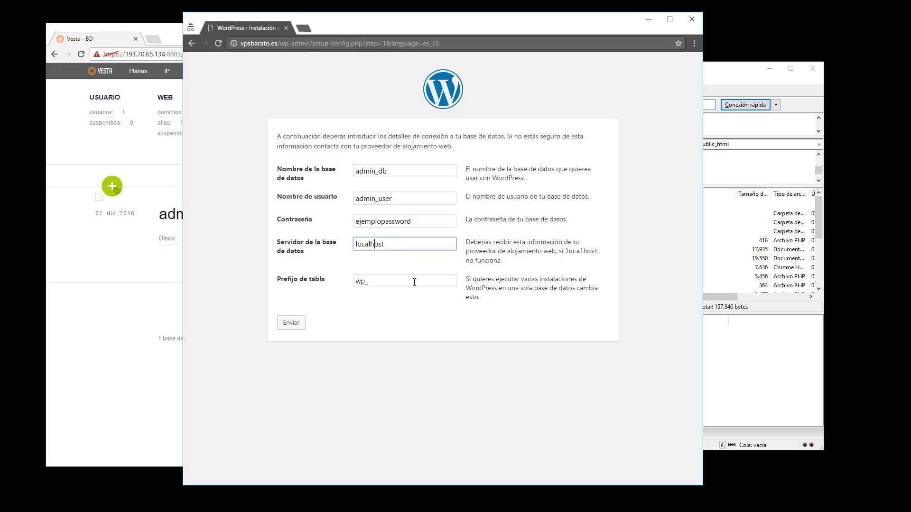
key("Tab")
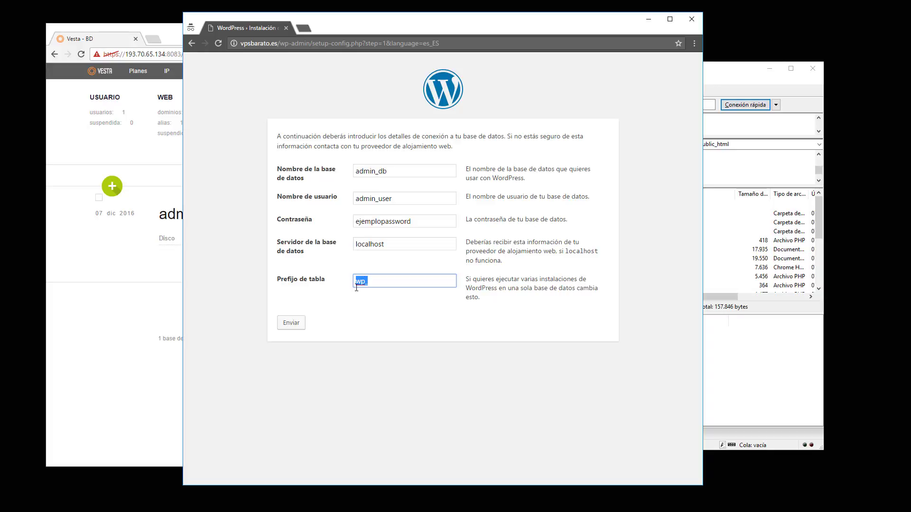
left_click(362, 280)
left_click(292, 327)
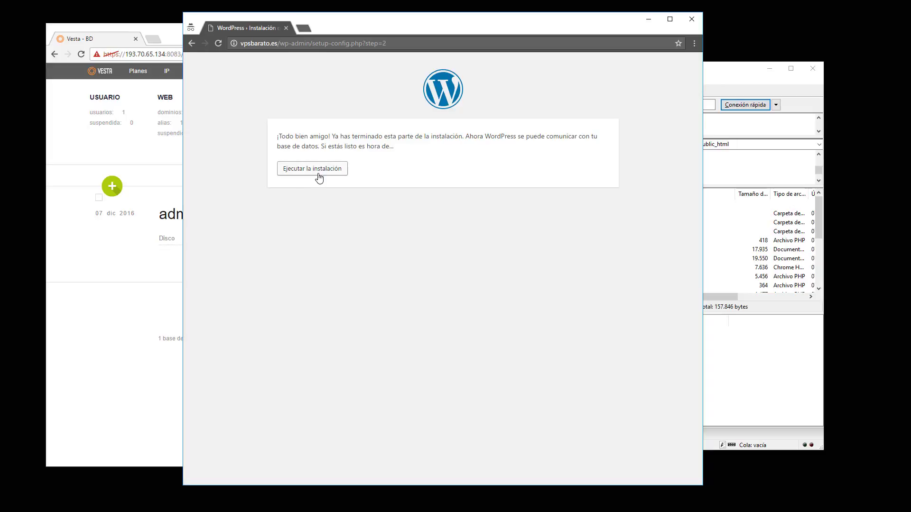
Run the installation and enter site title 'Titulo de ejemplo', an admin username and password
left_click(319, 178)
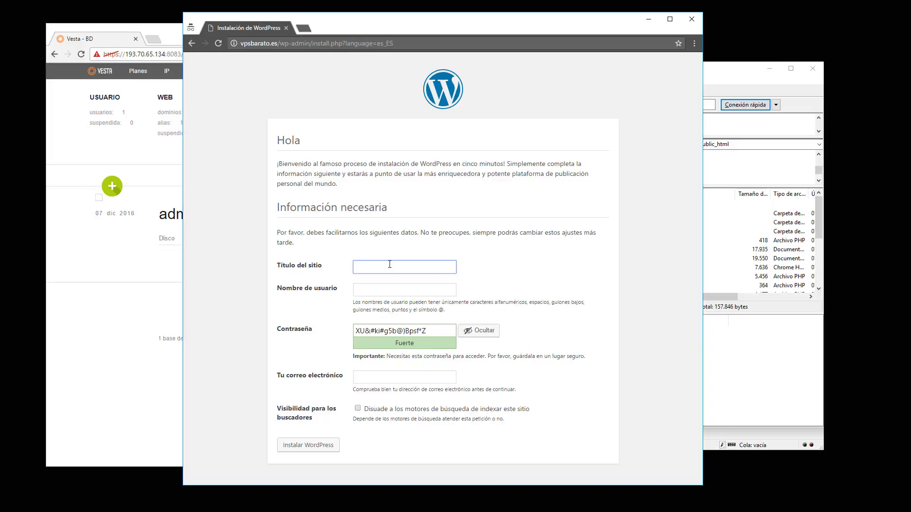
type("Titulo de ejemplo")
key("Tab")
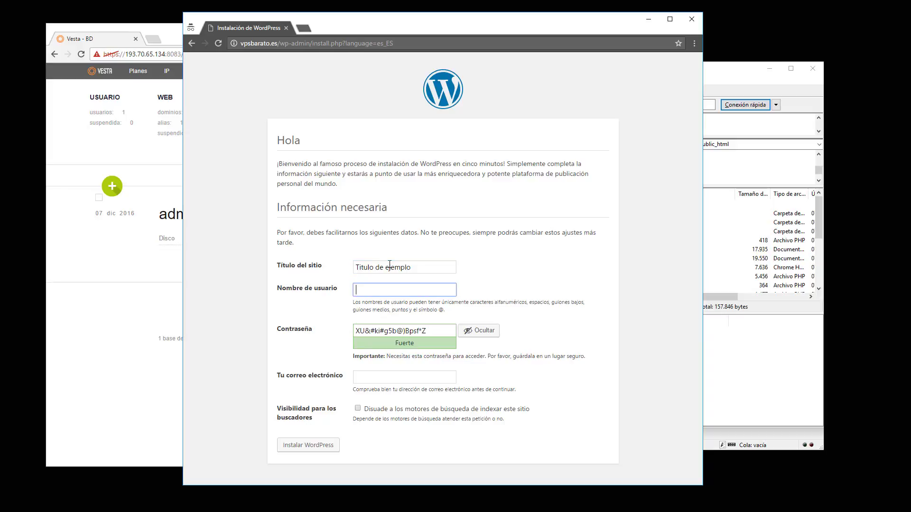
type("alvaro")
key("Tab")
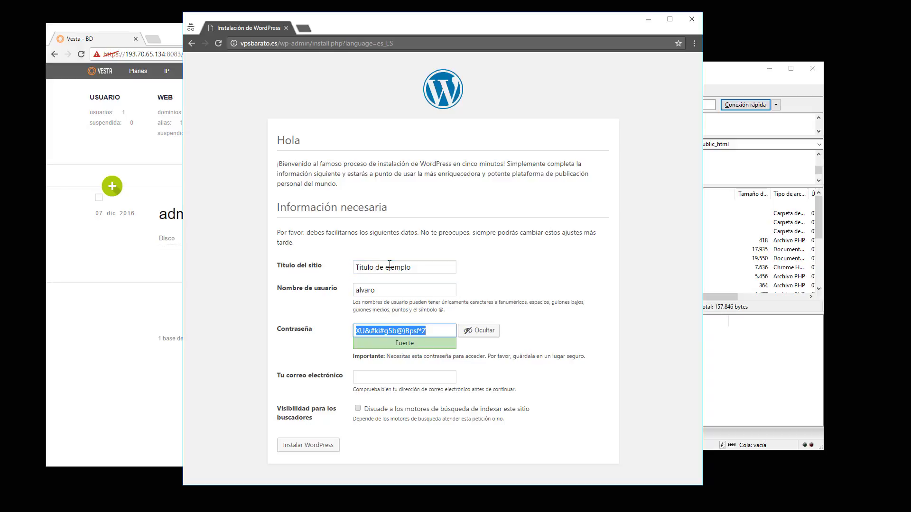
type("p")
key("BackSpace")
type("ejemp")
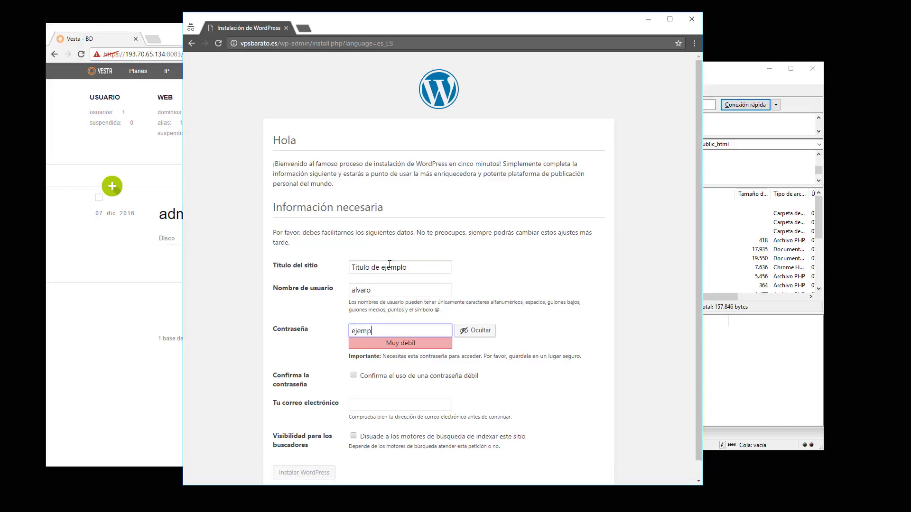
type("lopassword")
Confirm the weak password, enter the admin e-mail address, and install WordPress
left_click(369, 378)
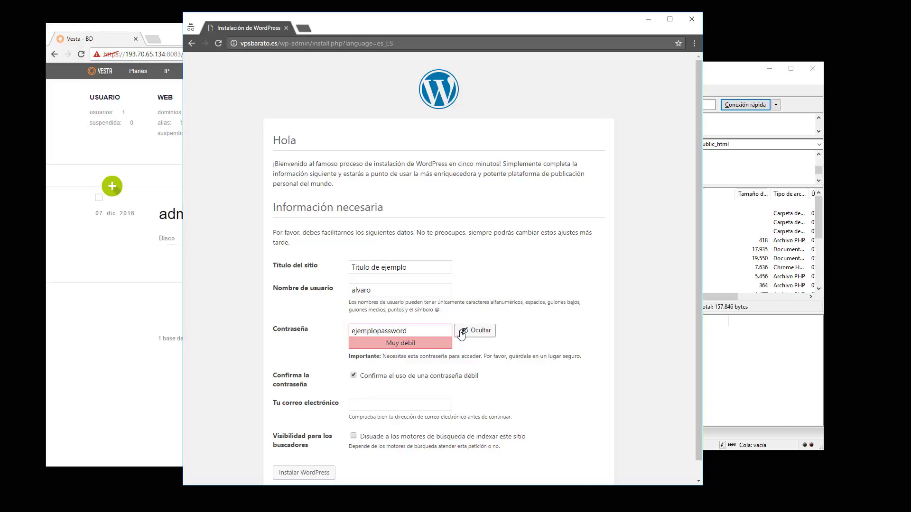
left_click(395, 407)
type("dascvsdvsd@ascasc.es")
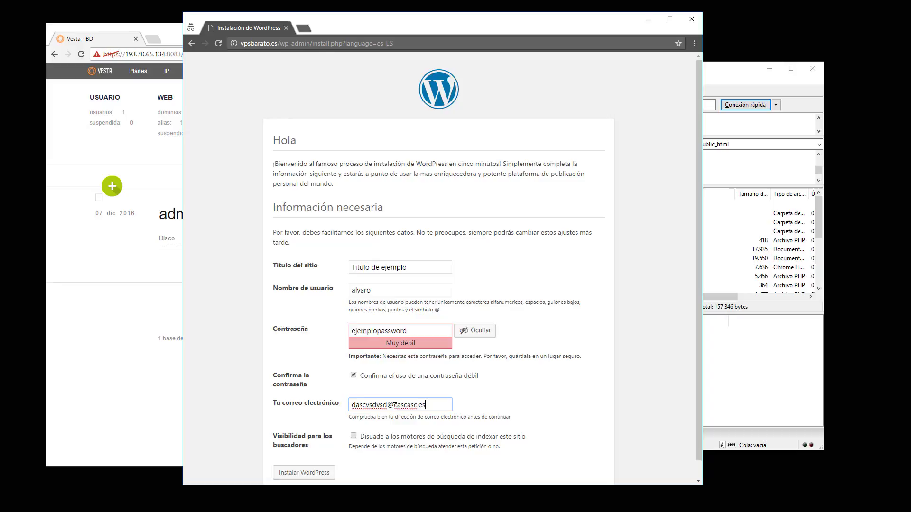
scroll(394, 406, "down", 1)
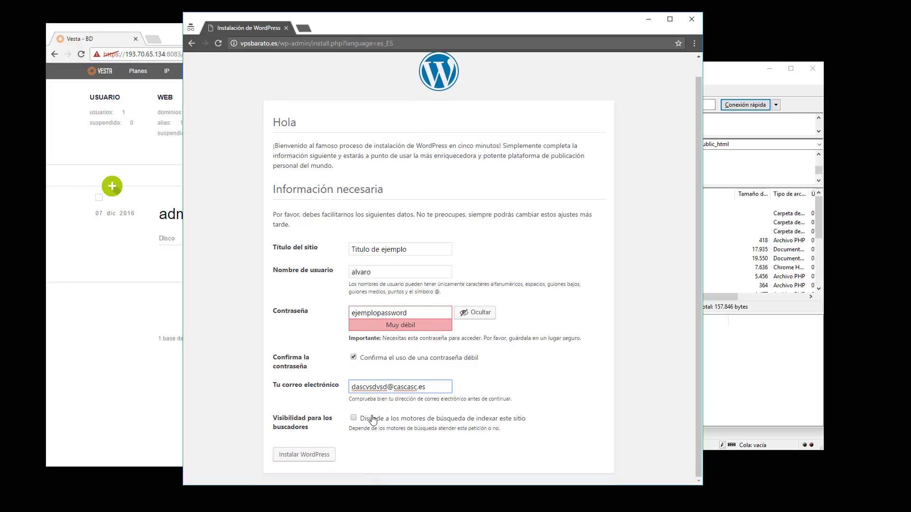
left_click(319, 457)
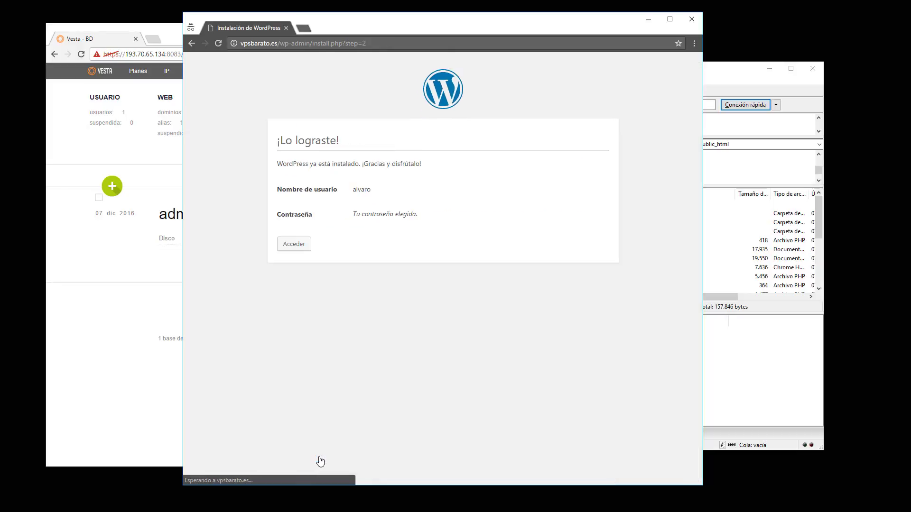
From the Acceder login page, submit the administrator username and password to reach the Escritorio dashboard
left_click(295, 244)
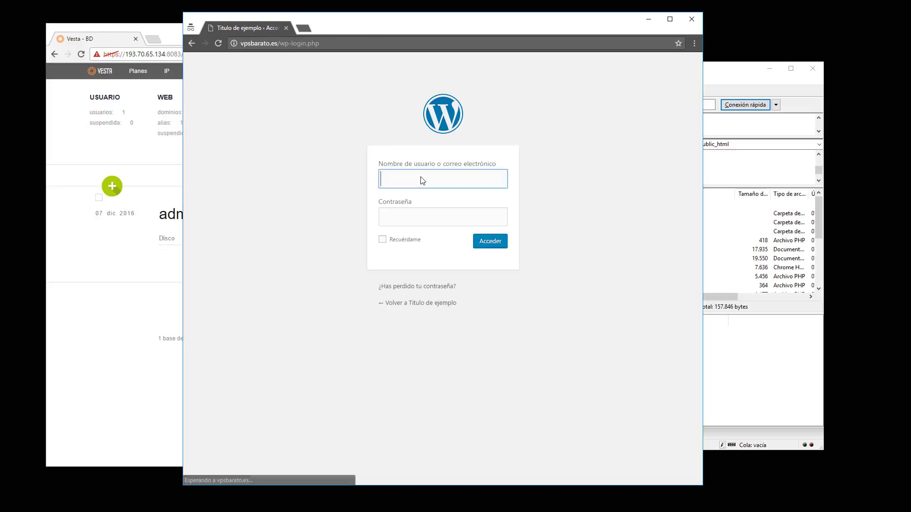
left_click(444, 185)
left_click(479, 142)
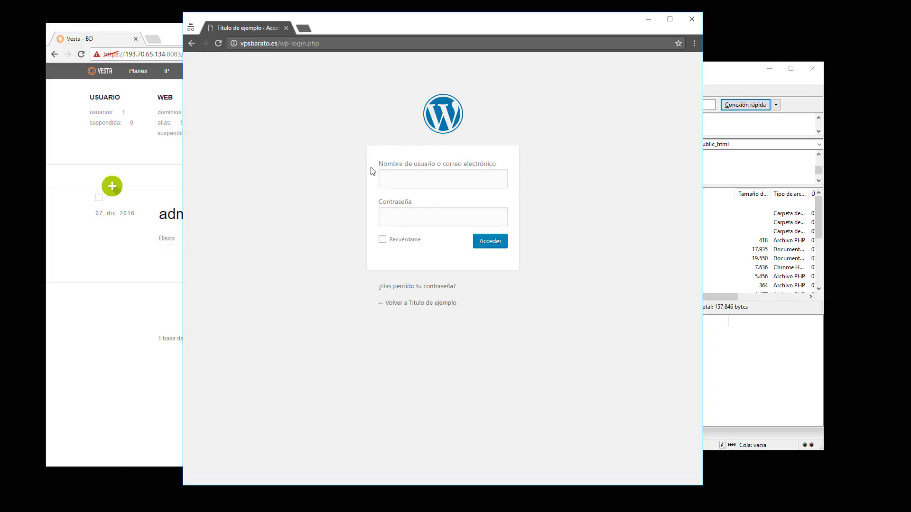
left_click(411, 174)
type("alvaro")
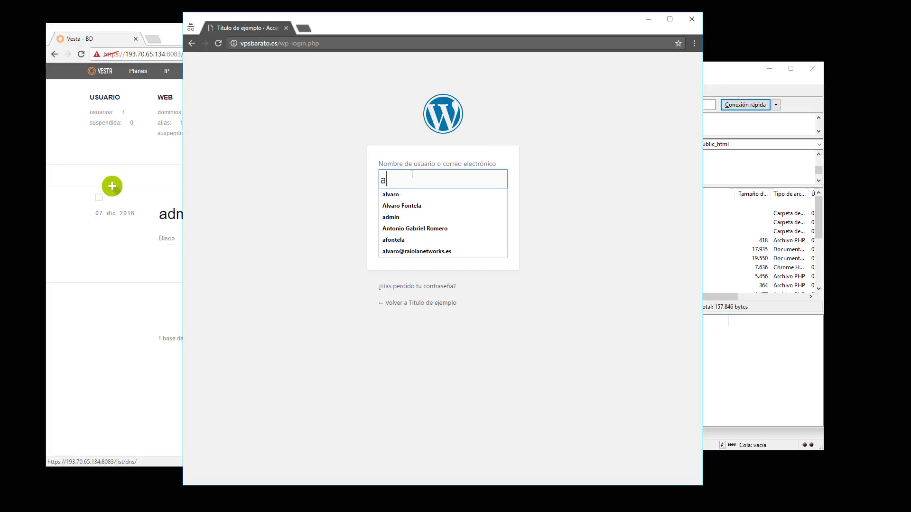
key("Tab")
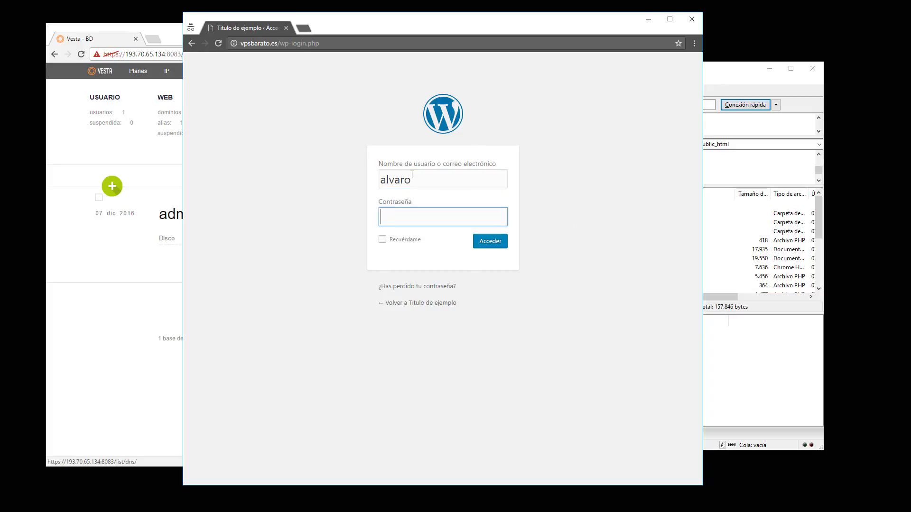
type("•••••••••••••••")
key("Return")
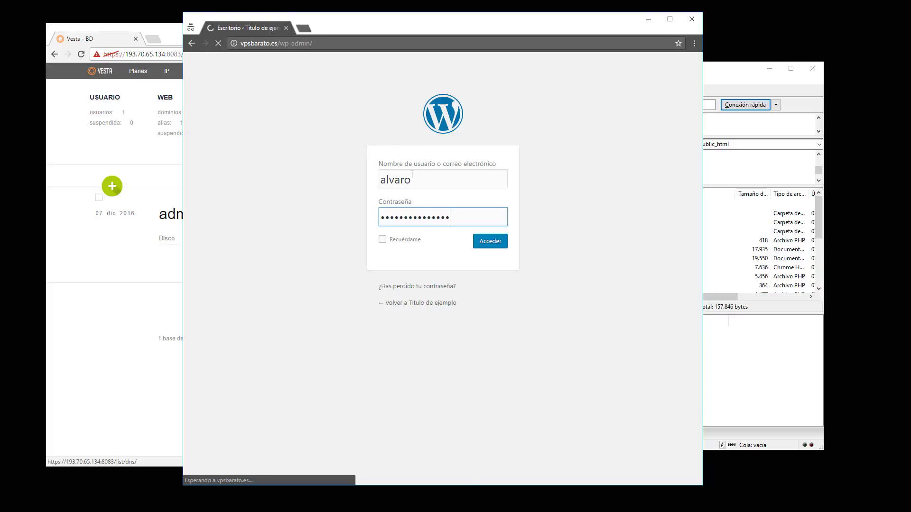